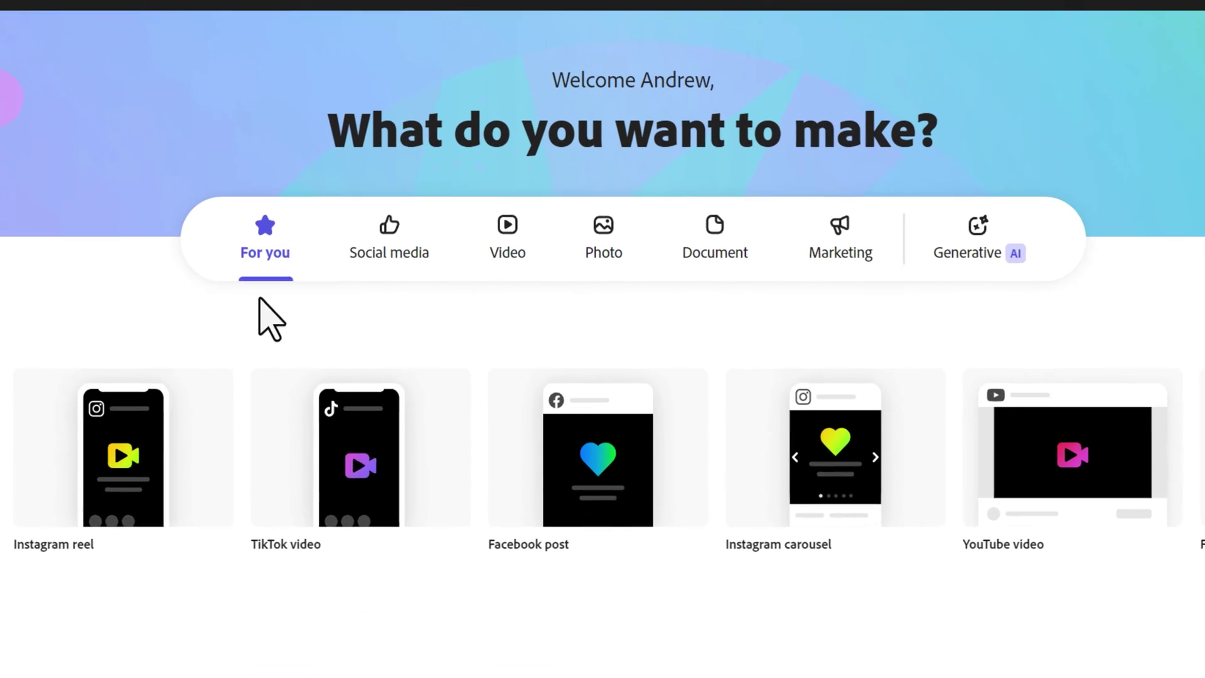
# Step: Browse the Video project formats on the Adobe Express home page
pyautogui.click(489, 251)
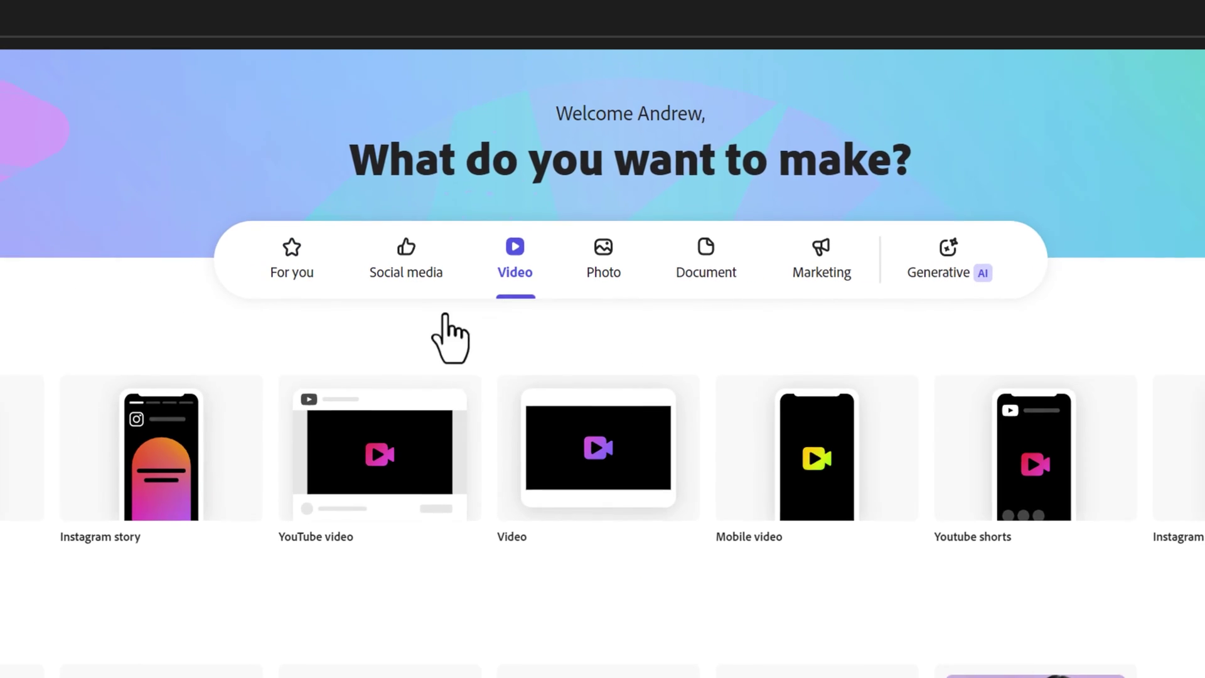
pyautogui.moveTo(293, 568)
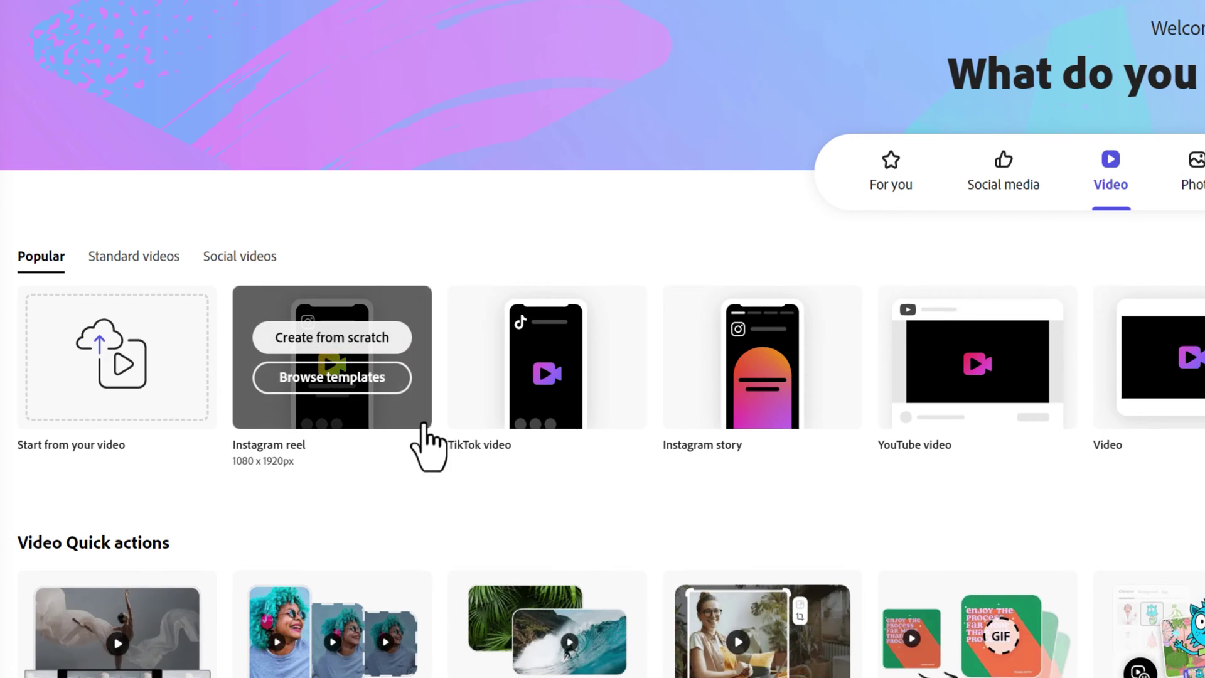
pyautogui.moveTo(377, 430)
pyautogui.moveTo(722, 364)
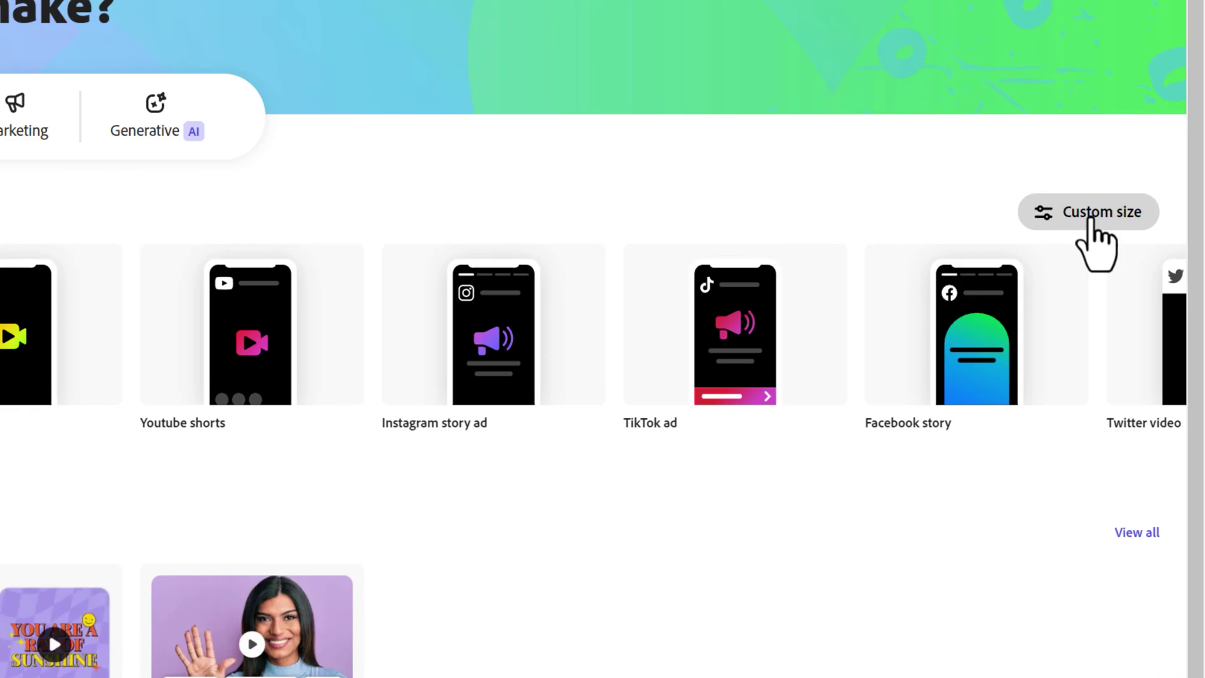
# Step: Check the custom canvas width, then start a blank 1920 x 1080 YouTube video project
pyautogui.click(1091, 215)
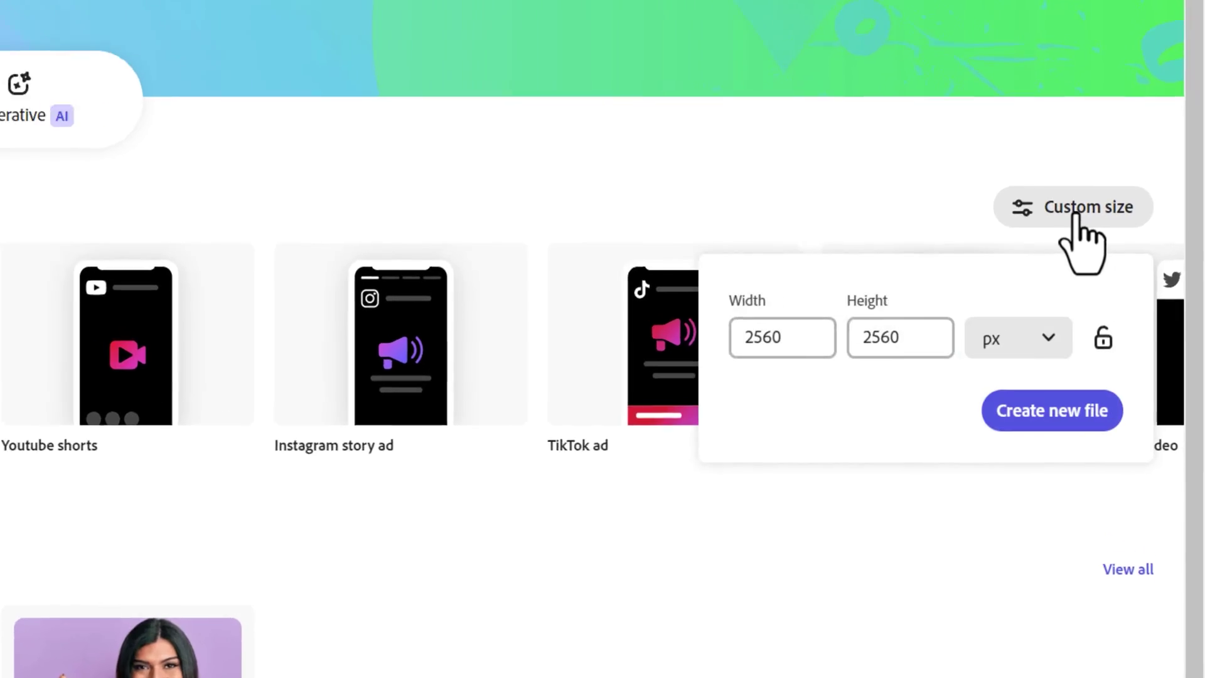
pyautogui.moveTo(829, 332); pyautogui.dragTo(788, 334)
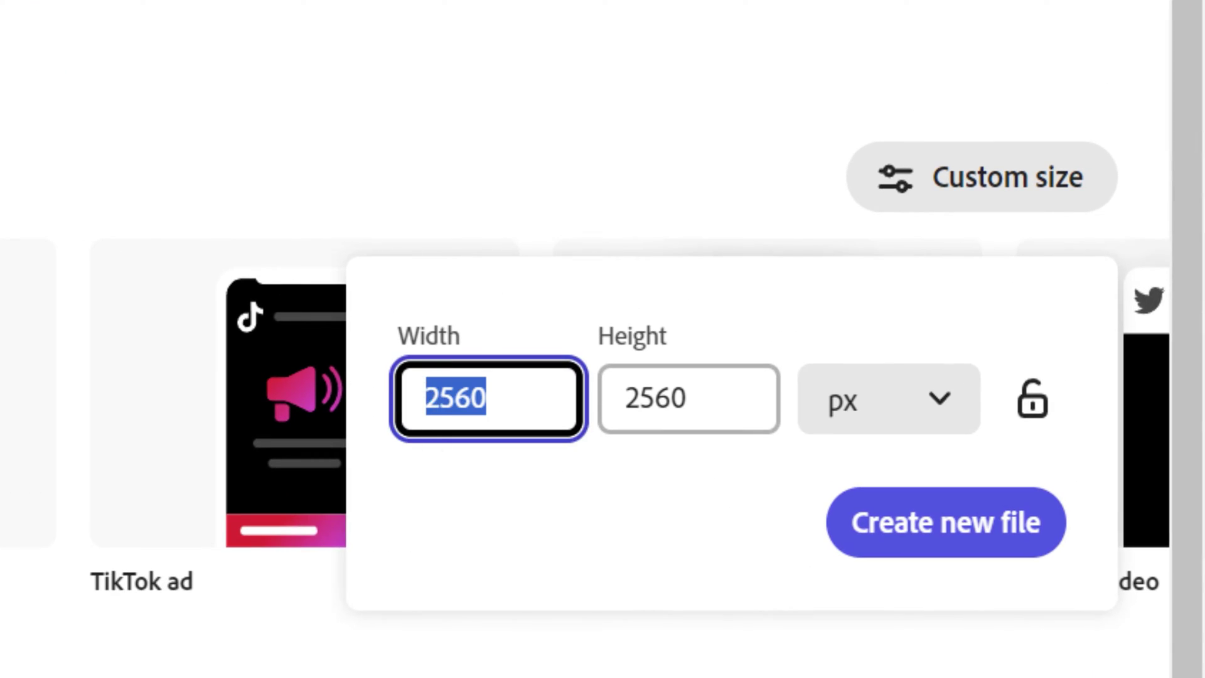
pyautogui.press('Escape')
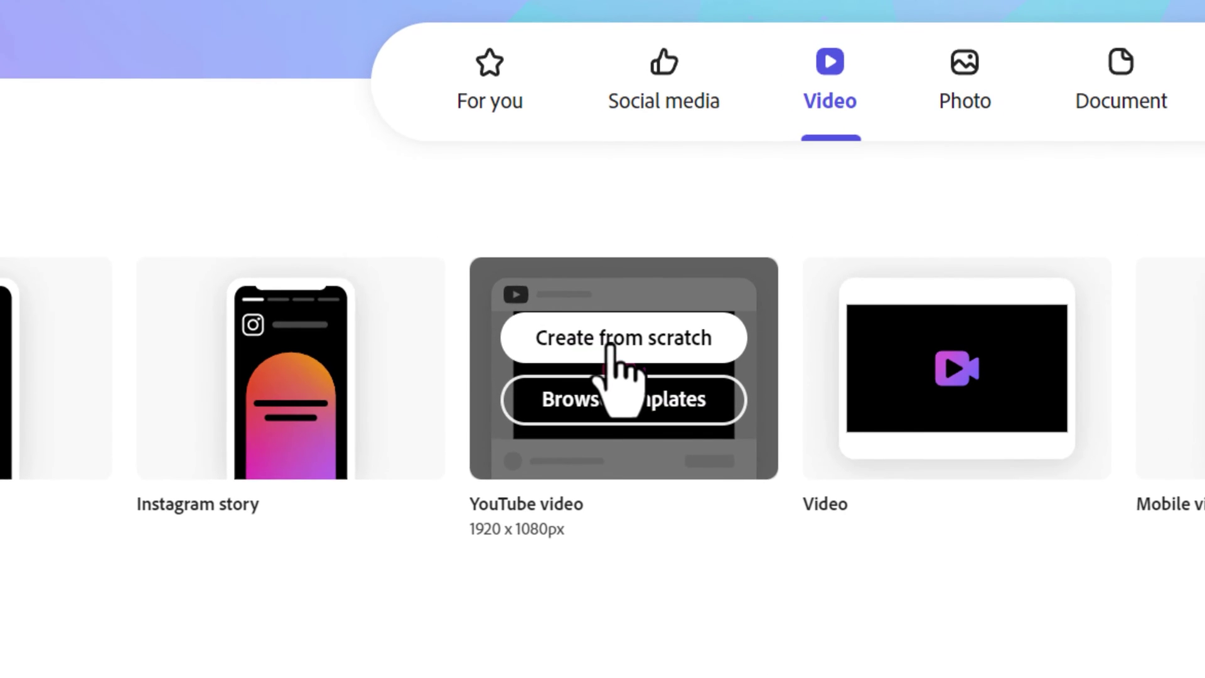
pyautogui.click(611, 344)
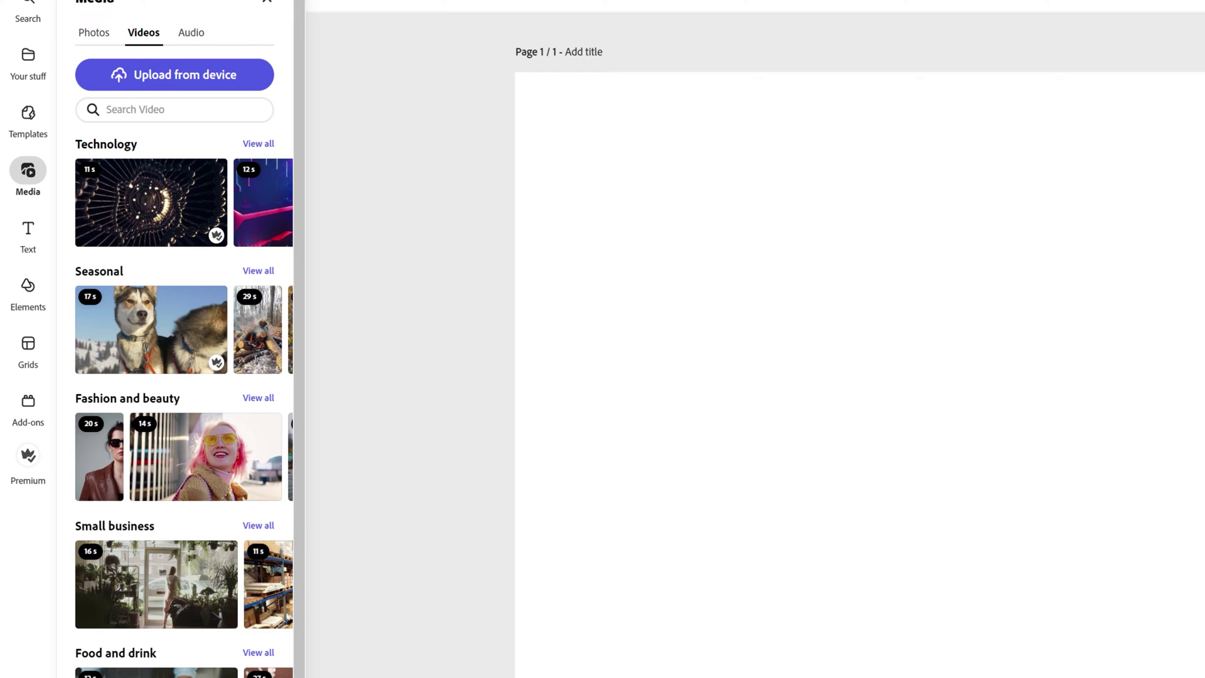
# Step: Browse all Featured free stock videos in the Media Videos library, then go back to the categories
pyautogui.moveTo(299, 383); pyautogui.dragTo(315, 638)
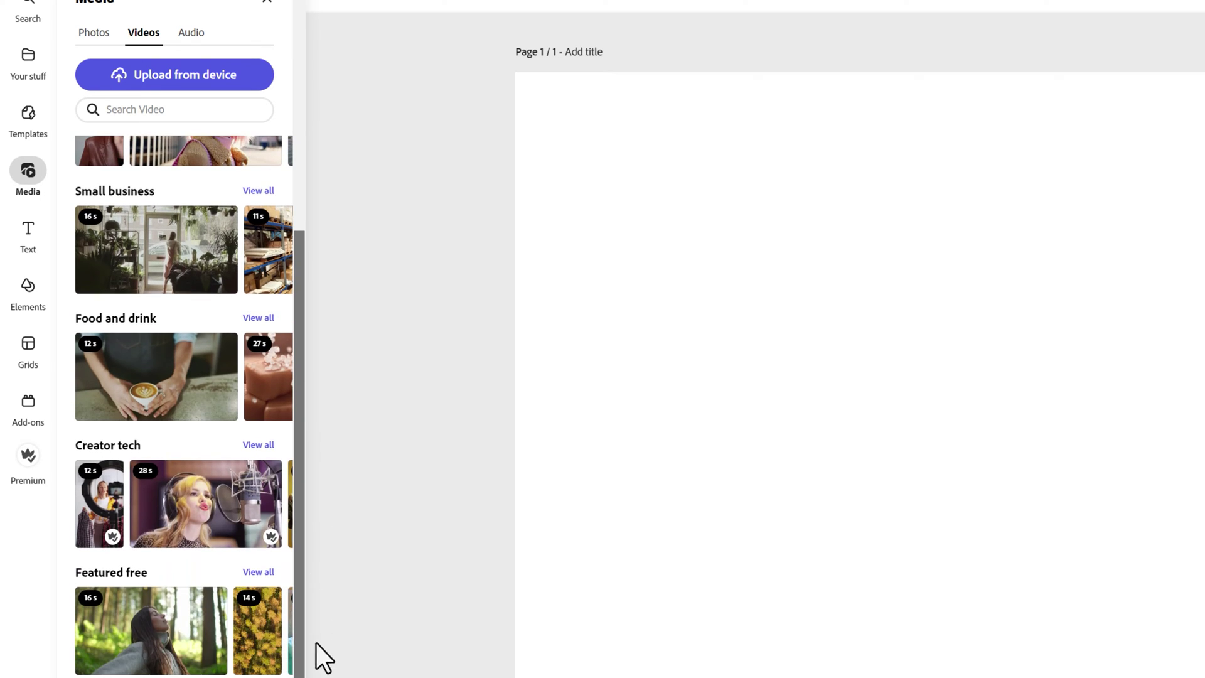
pyautogui.click(258, 571)
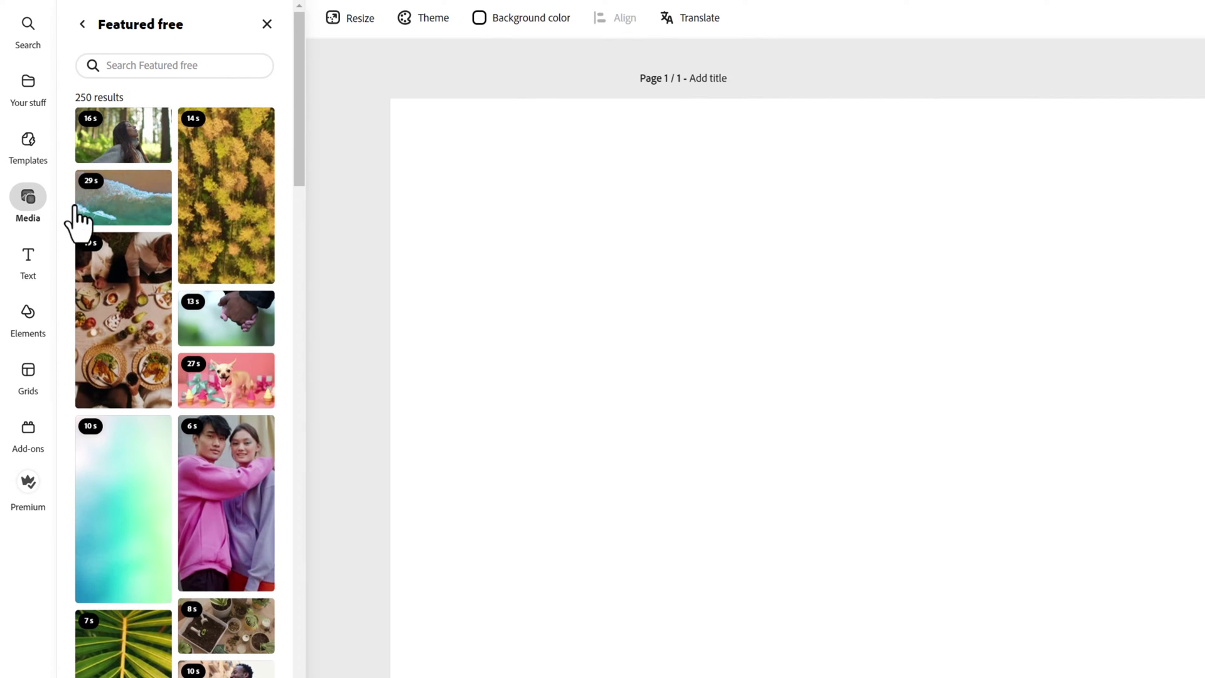
pyautogui.click(84, 26)
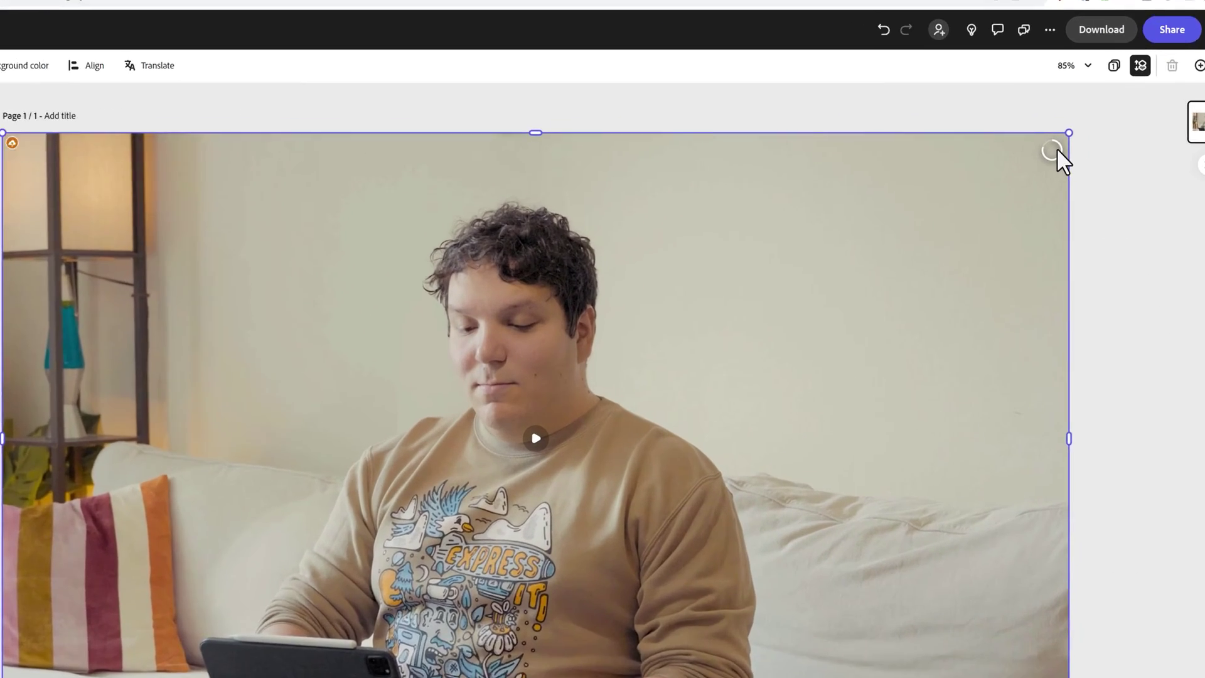
# Step: Remove the background behind the man on the couch video
pyautogui.moveTo(1066, 140)
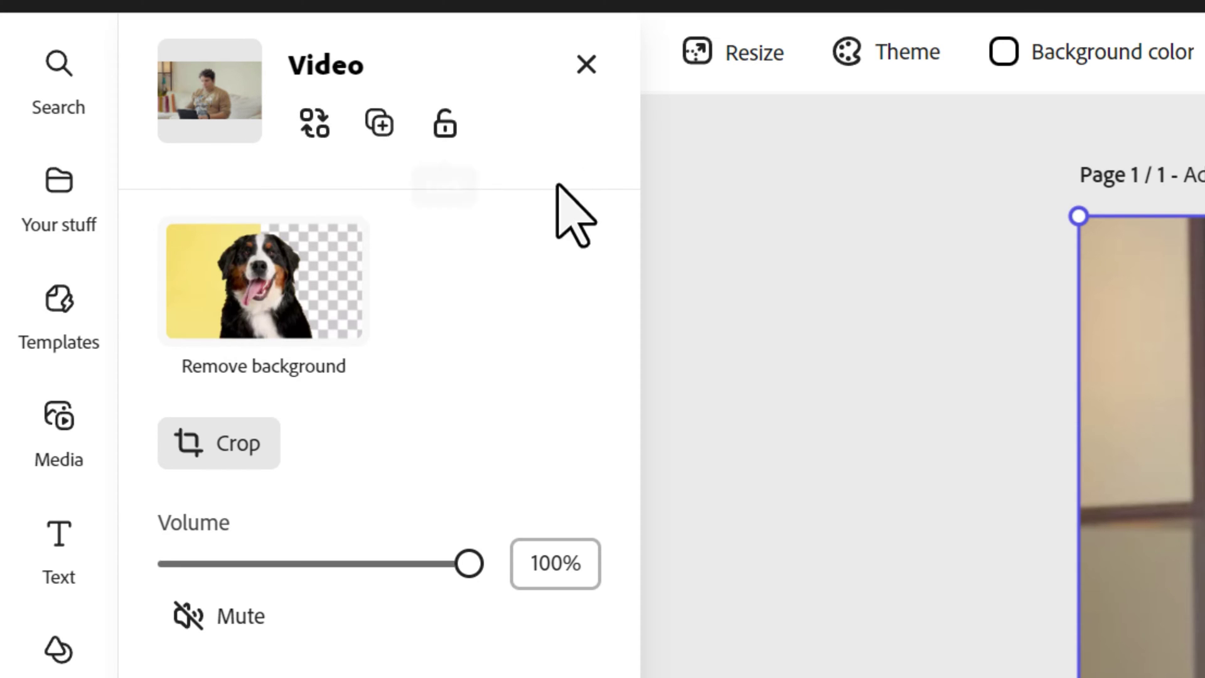
pyautogui.click(293, 286)
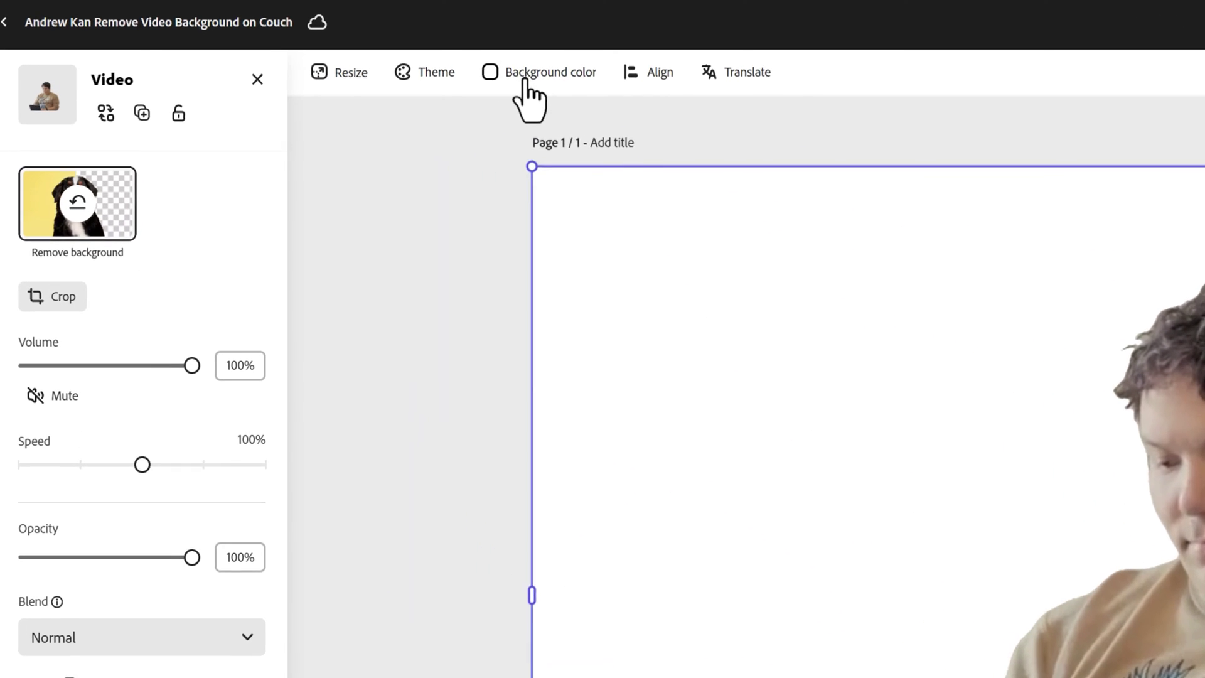
# Step: Set the page background colour to transparent and reapply background removal on the couch video
pyautogui.click(524, 80)
pyautogui.click(606, 226)
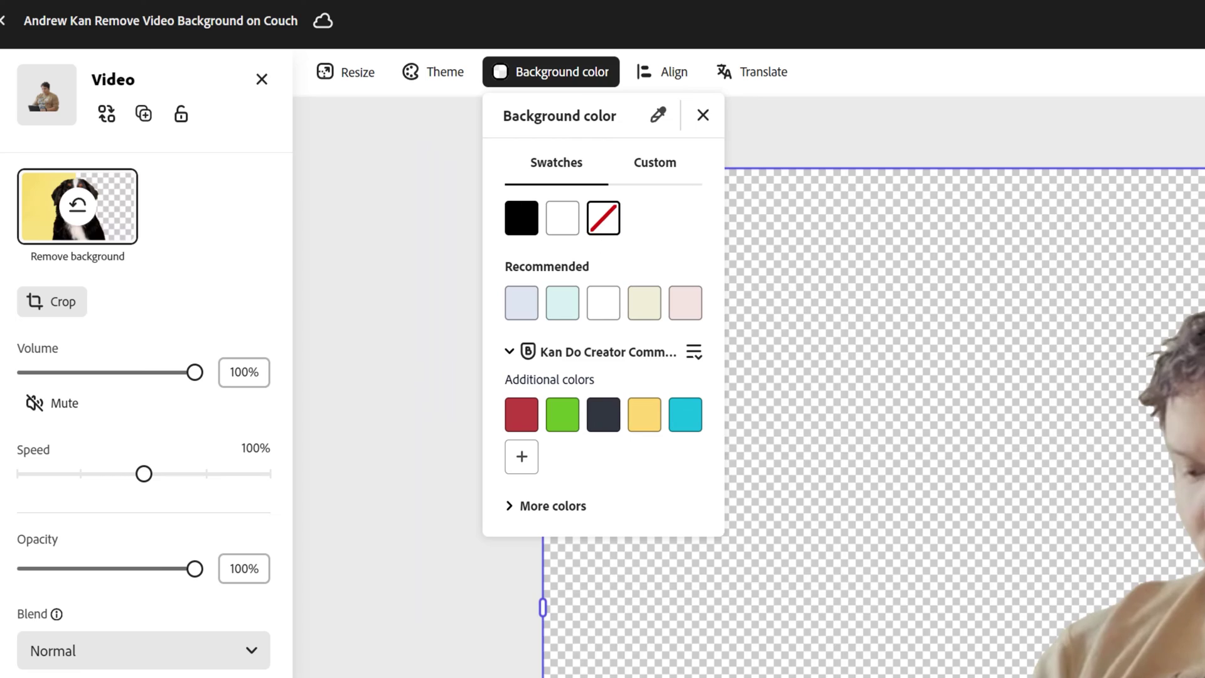
pyautogui.press('Escape')
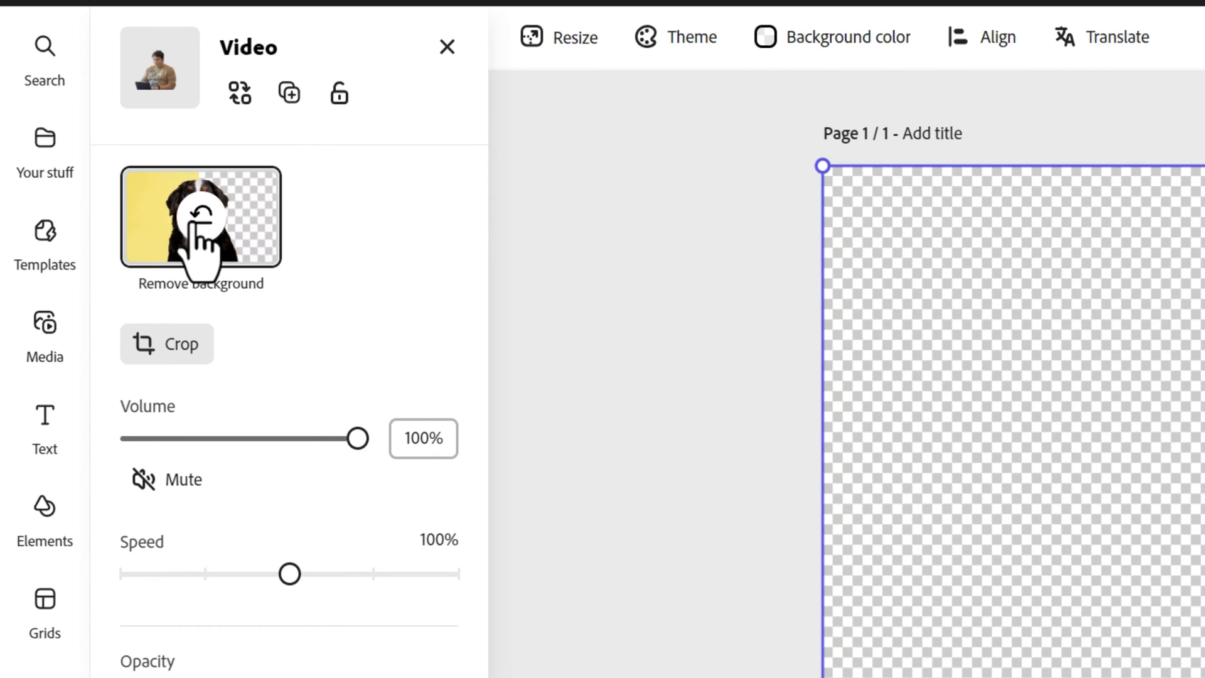
pyautogui.click(200, 242)
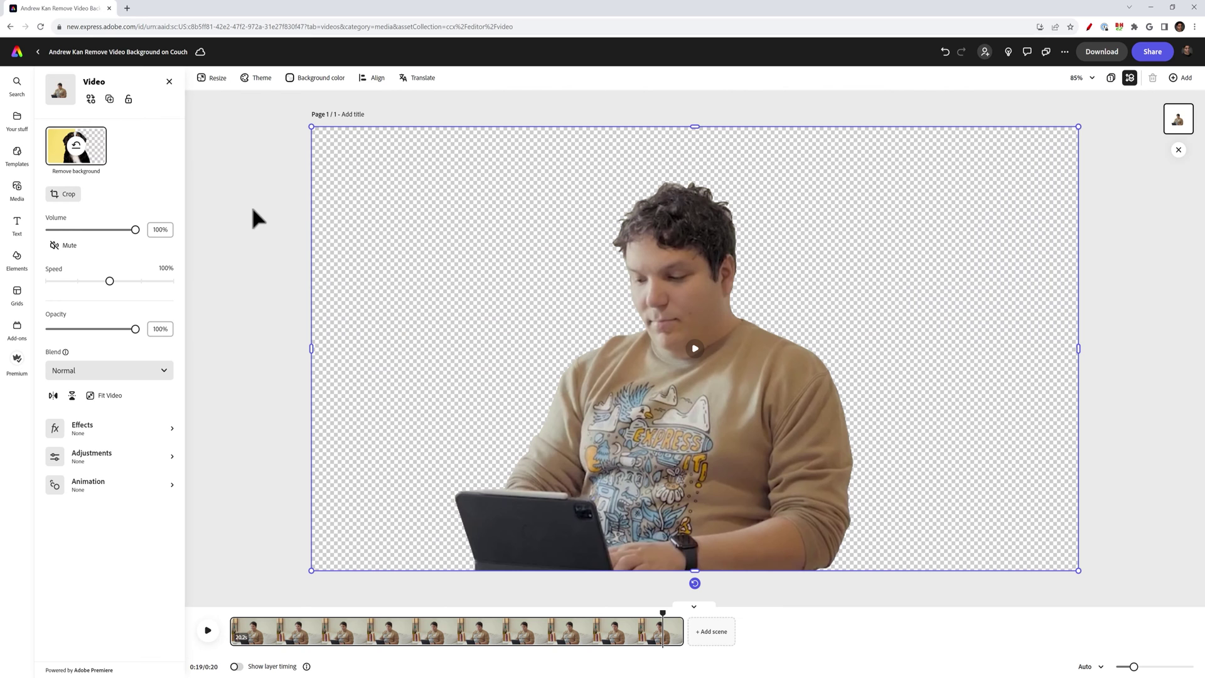
# Step: Dismiss the download options and turn background removal off to restore the living room
pyautogui.click(1111, 55)
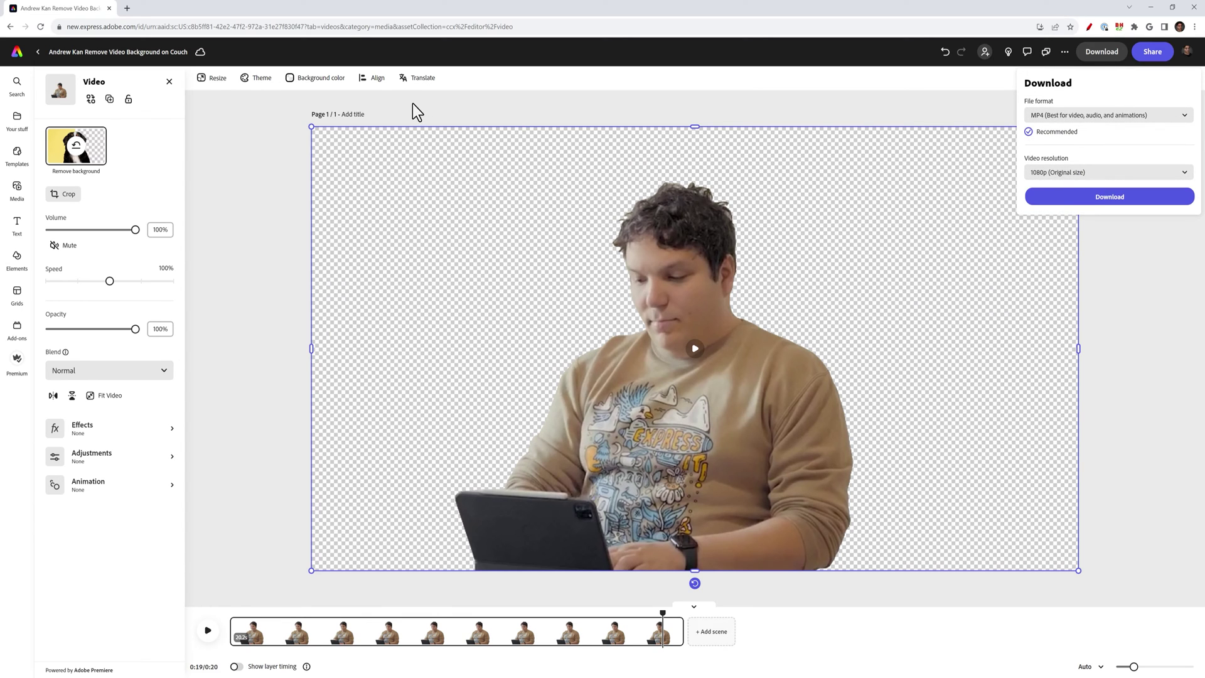
pyautogui.click(416, 165)
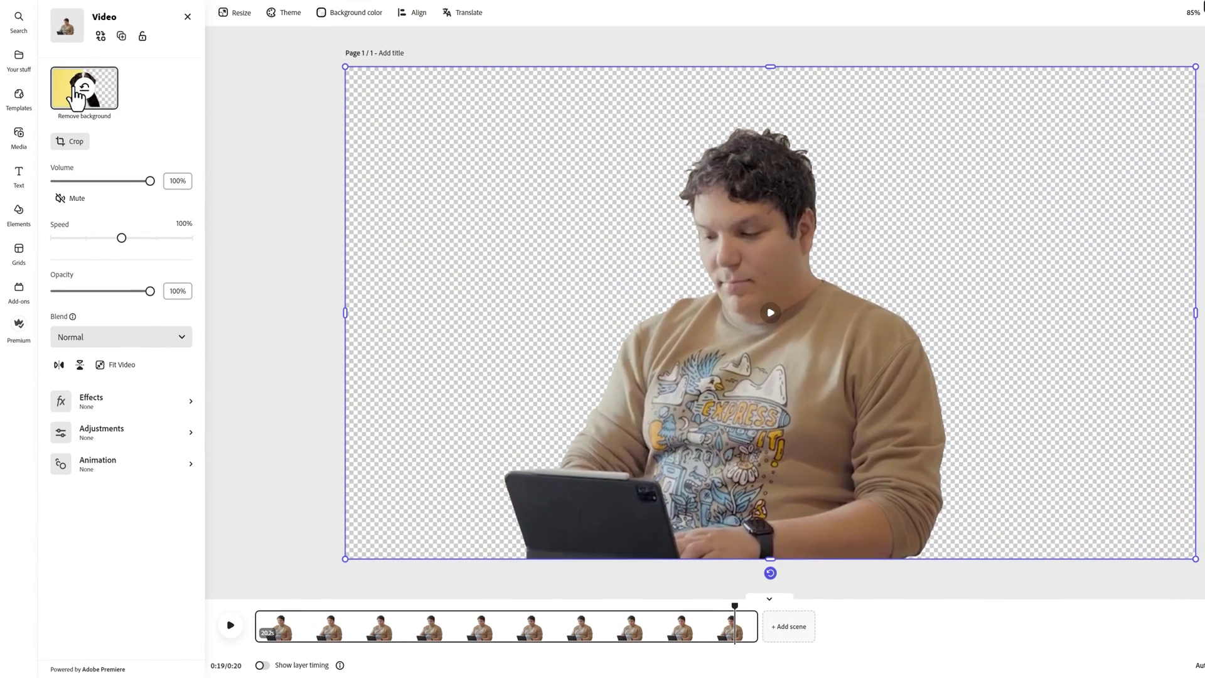
pyautogui.click(76, 94)
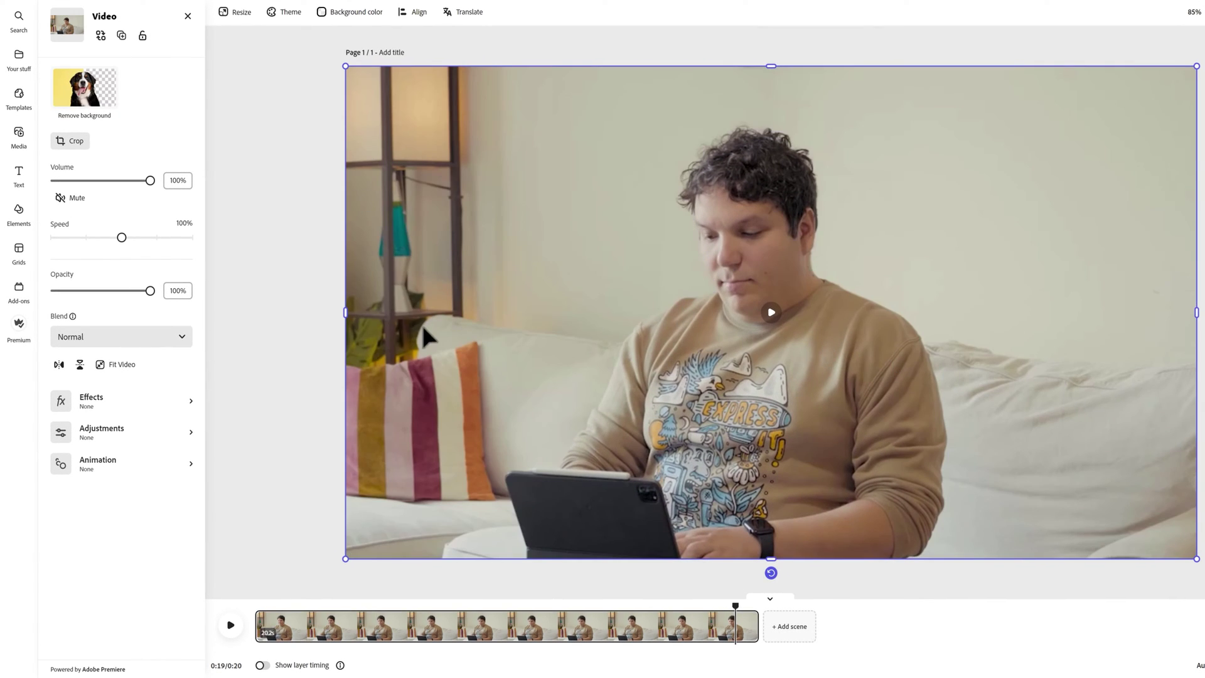
# Step: Duplicate the cut-out couch clip, restore the room on the copy, align it to the page, and layer it beneath
pyautogui.click(87, 99)
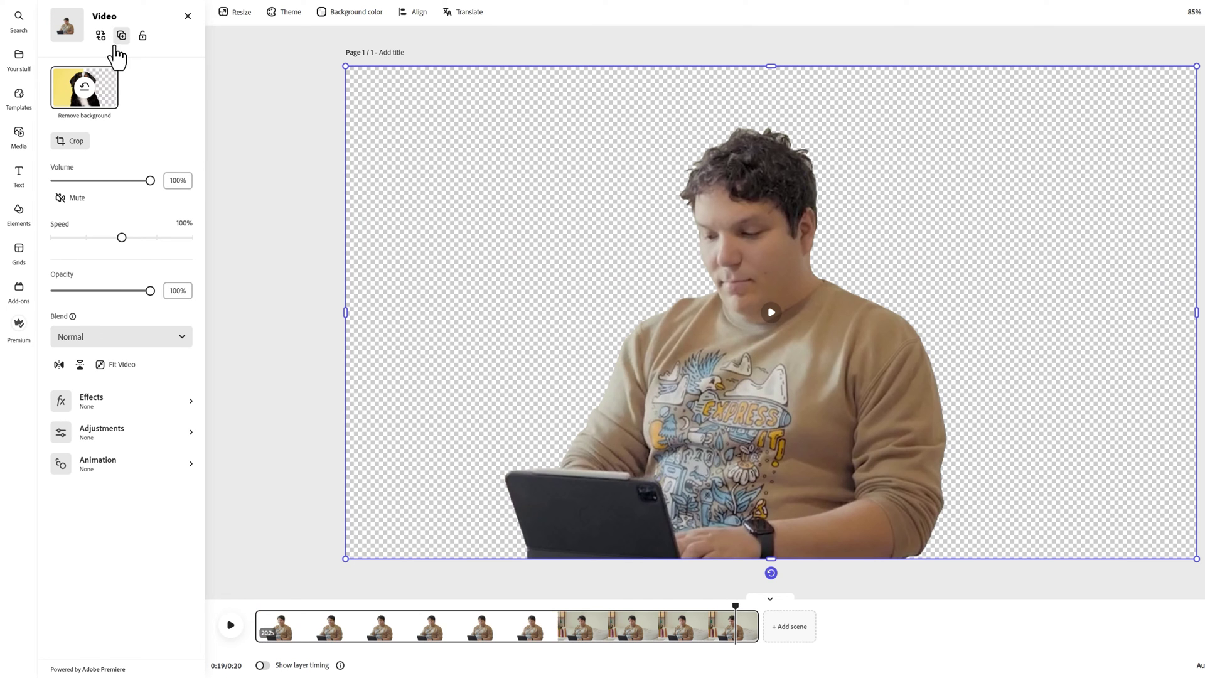
pyautogui.click(123, 40)
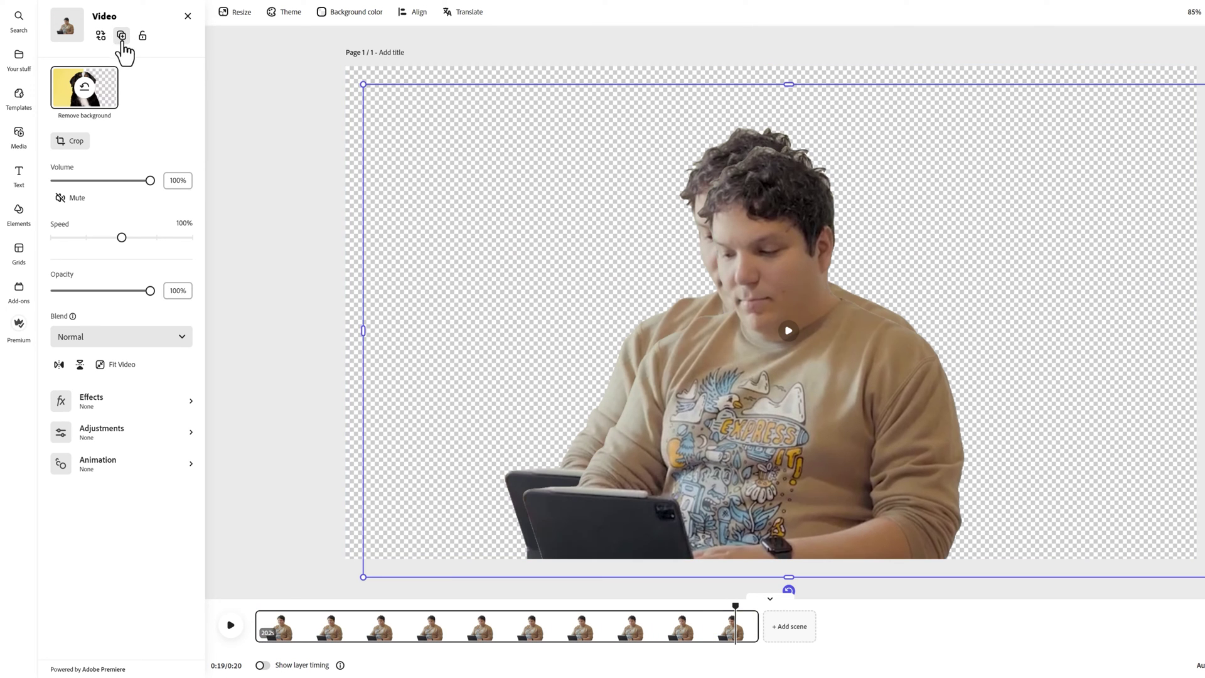
pyautogui.click(86, 93)
pyautogui.moveTo(894, 451); pyautogui.dragTo(866, 432)
pyautogui.moveTo(739, 432); pyautogui.dragTo(735, 431)
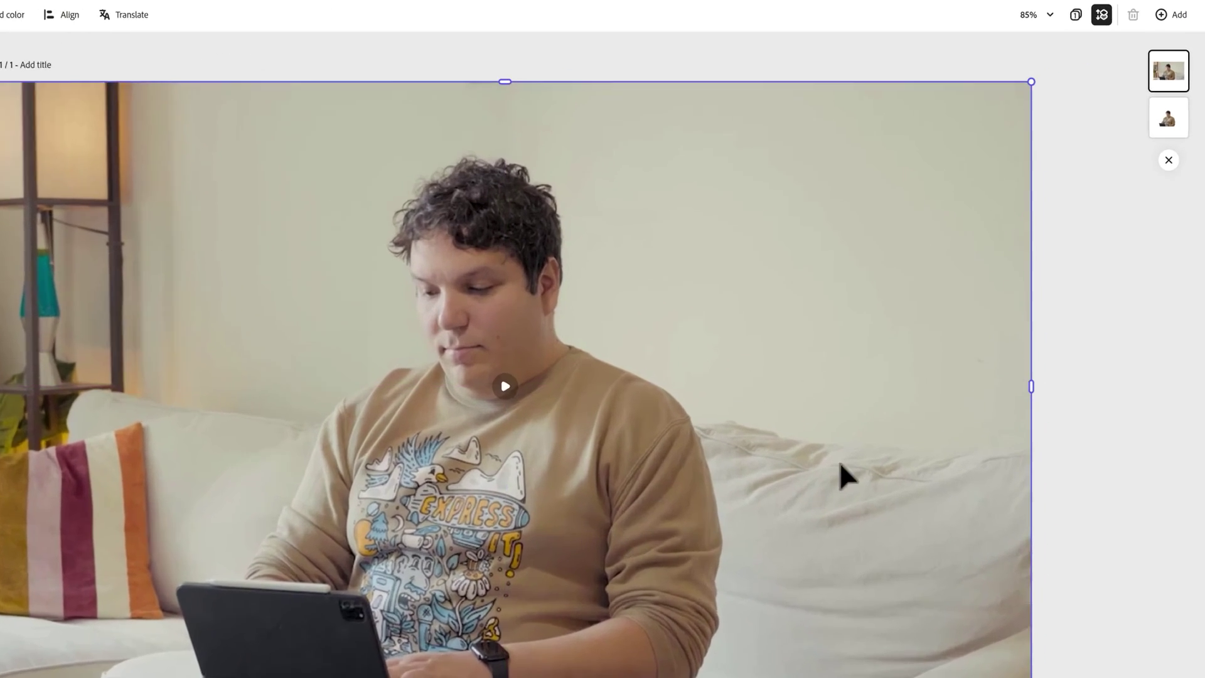
pyautogui.moveTo(1108, 292); pyautogui.dragTo(1122, 318)
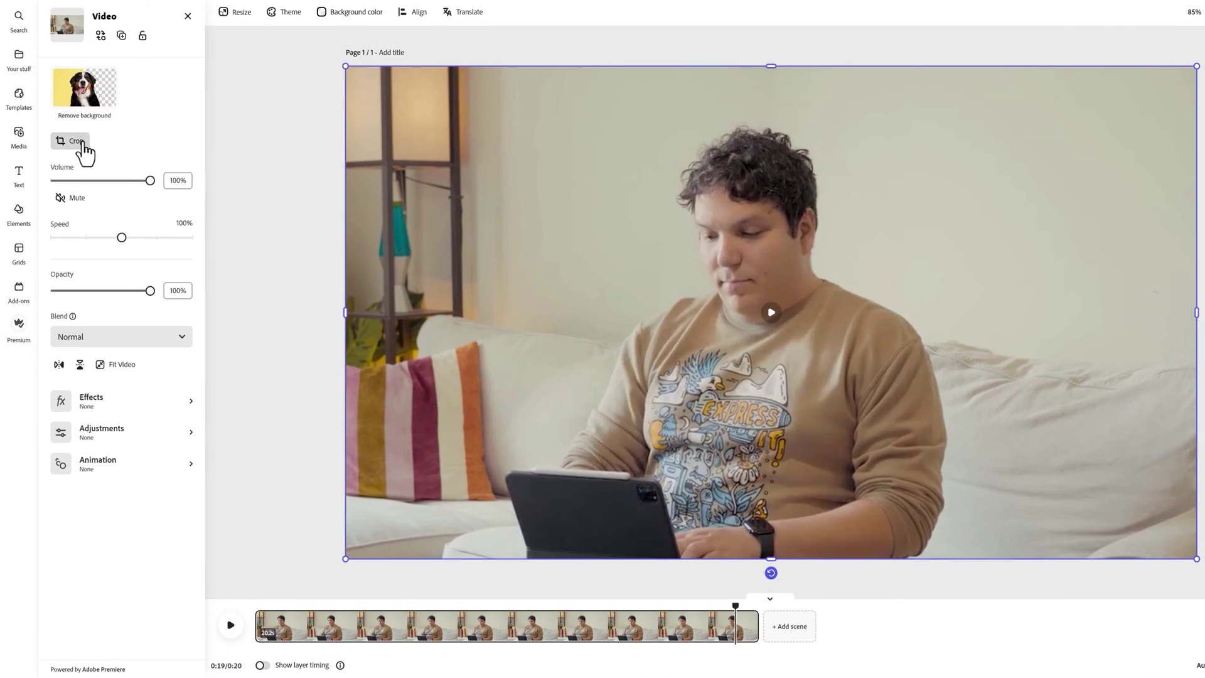
# Step: Crop the room video's top edge down to the couch area and adjust opacity
pyautogui.click(4, 141)
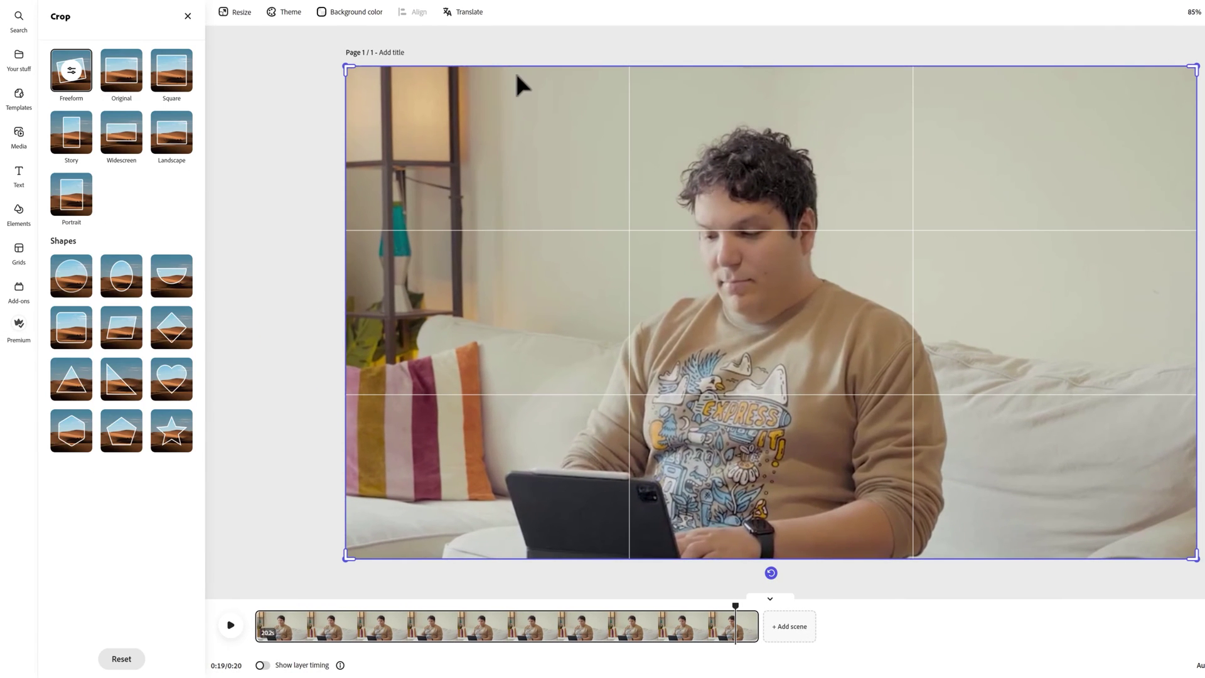
pyautogui.moveTo(352, 65); pyautogui.dragTo(349, 362)
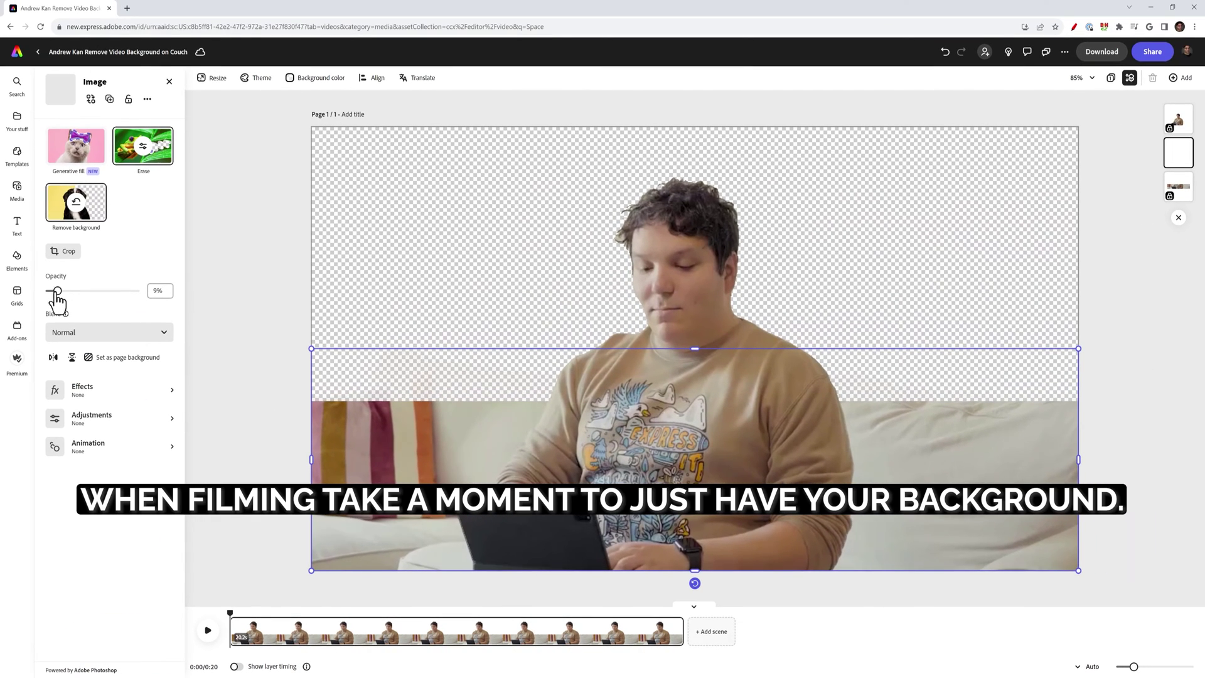
pyautogui.moveTo(55, 291); pyautogui.dragTo(101, 299)
# Step: Add a Space stock clip, fill the page with it, move it behind the person, then replace it from the computer
pyautogui.click(296, 272)
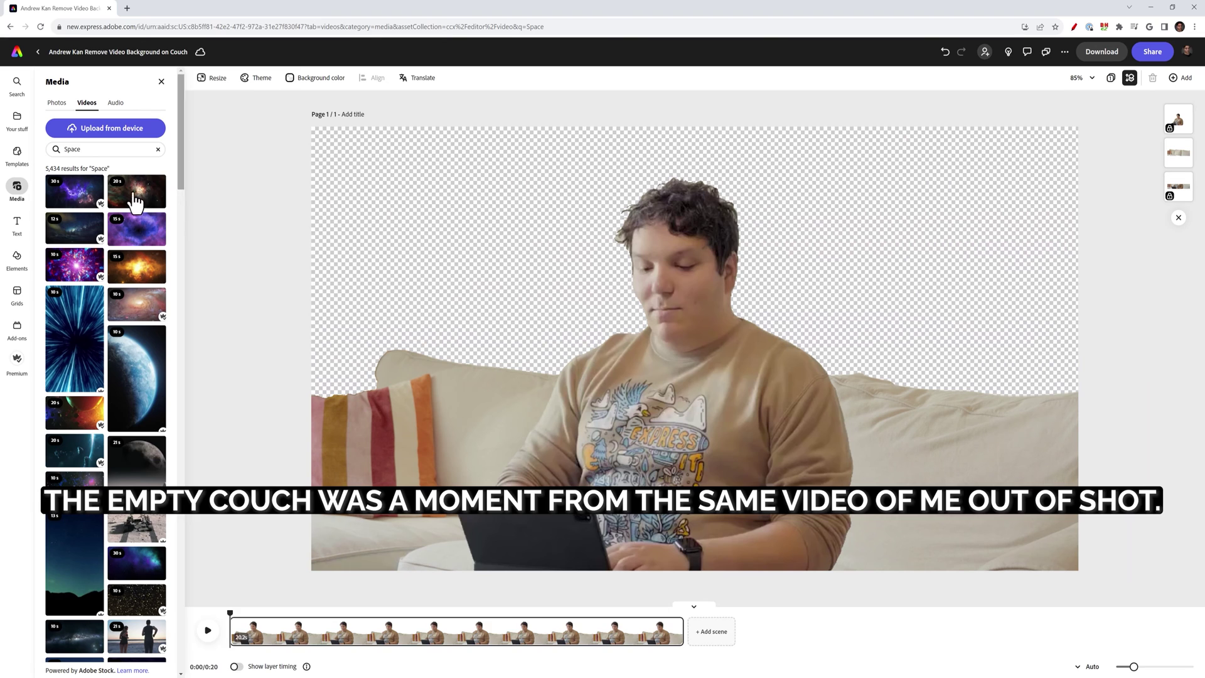
pyautogui.moveTo(411, 211); pyautogui.dragTo(345, 164)
pyautogui.click(111, 400)
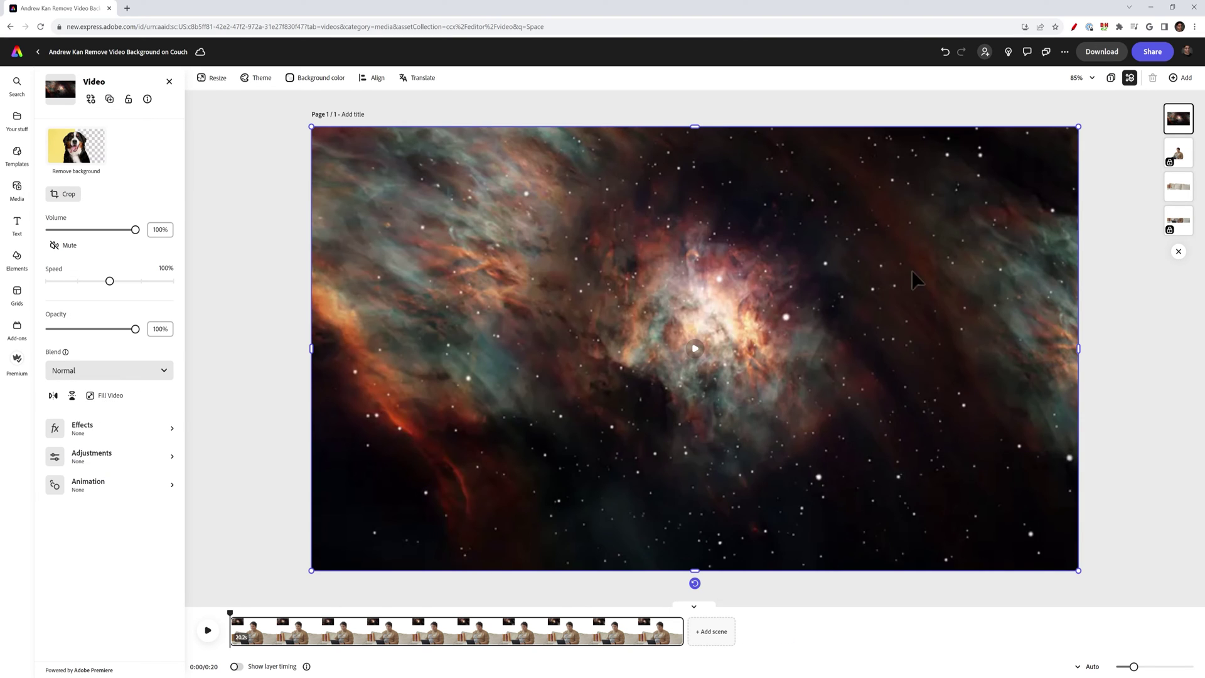
pyautogui.moveTo(1178, 118); pyautogui.dragTo(1189, 216)
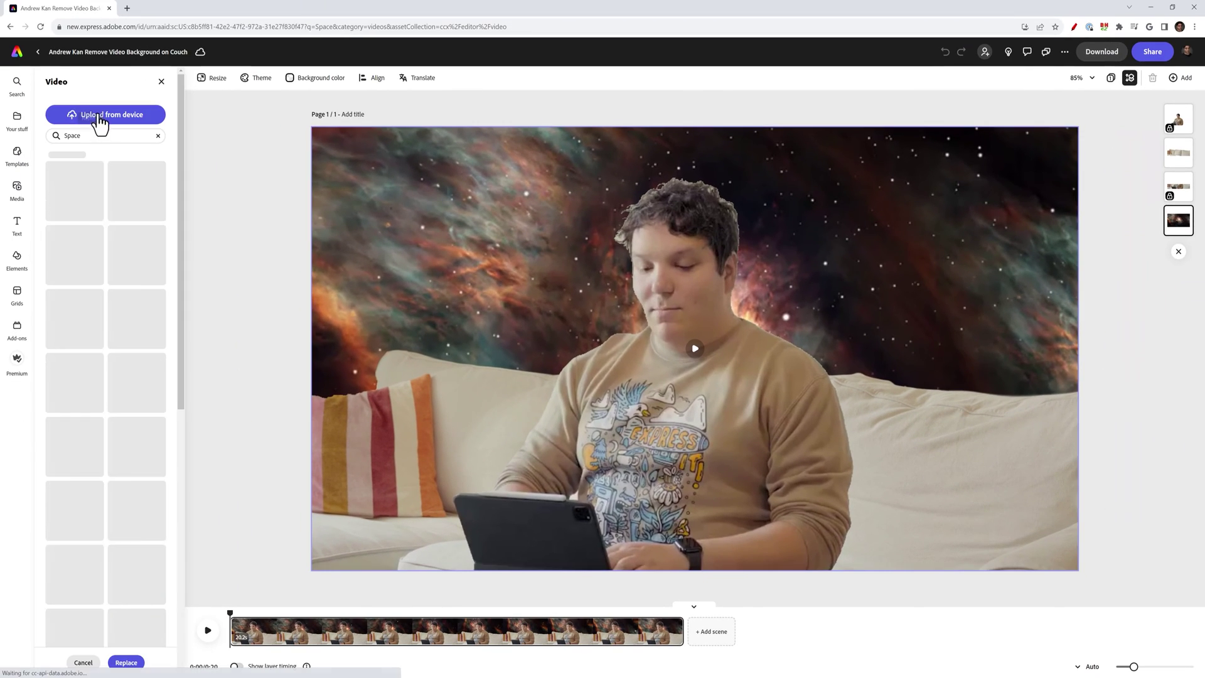
pyautogui.click(101, 119)
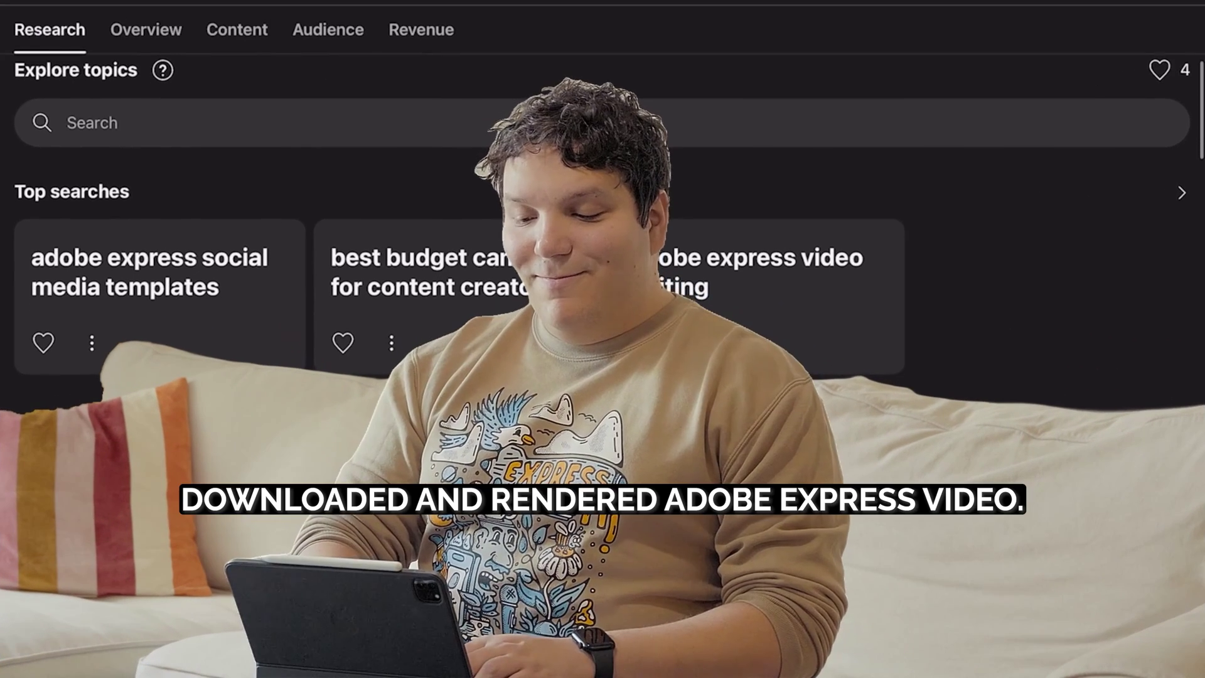
# Step: Add the pink-haired woman in yellow sunglasses clip to a new untitled project
pyautogui.click(365, 357)
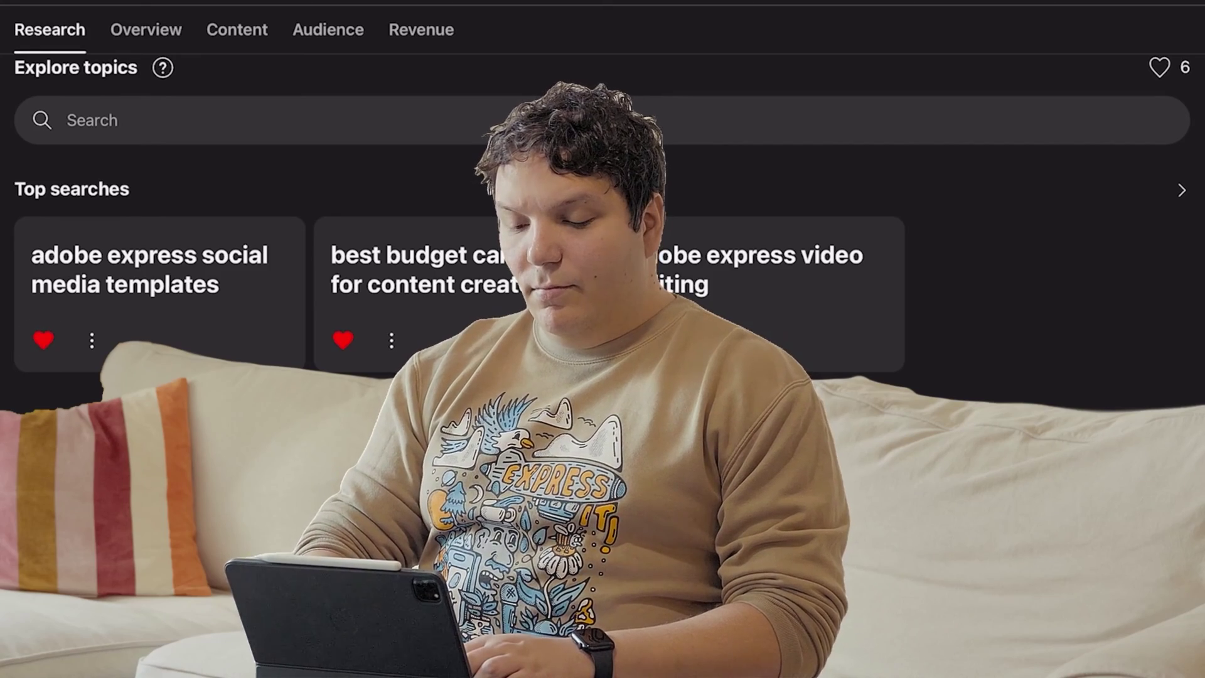
pyautogui.scroll(-6, 603, 314)
pyautogui.scroll(-8, 603, 314)
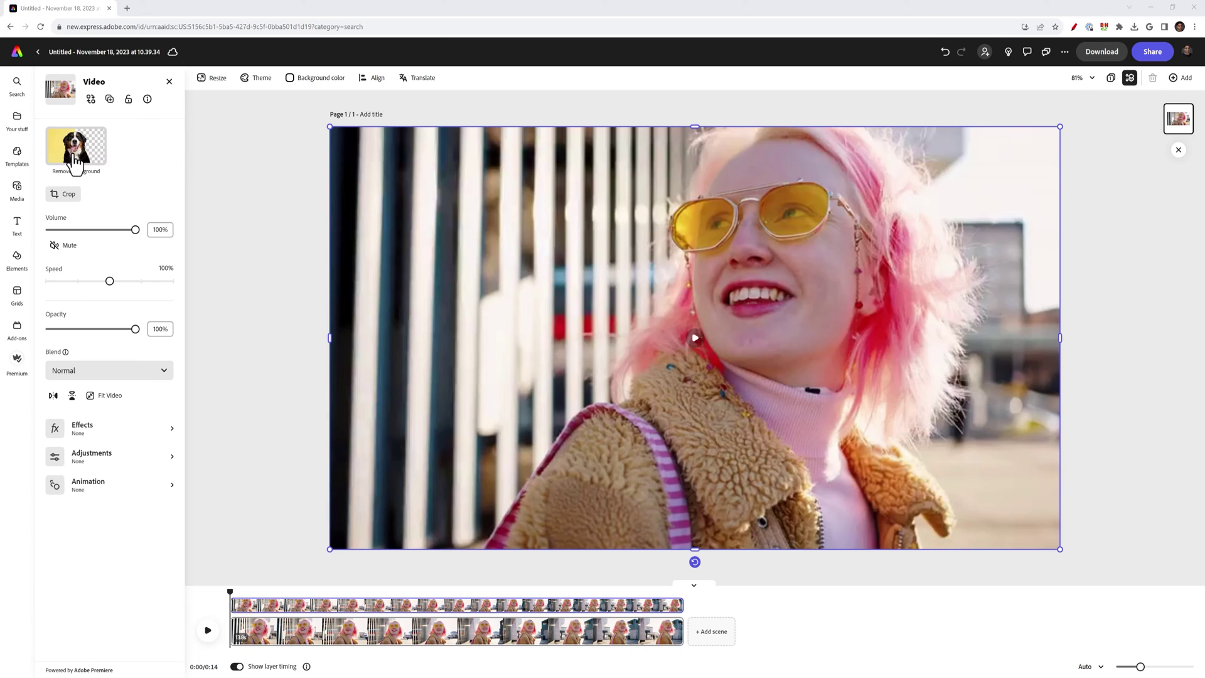
# Step: Remove the street background from the woman's clip and preview it on the timeline
pyautogui.click(75, 160)
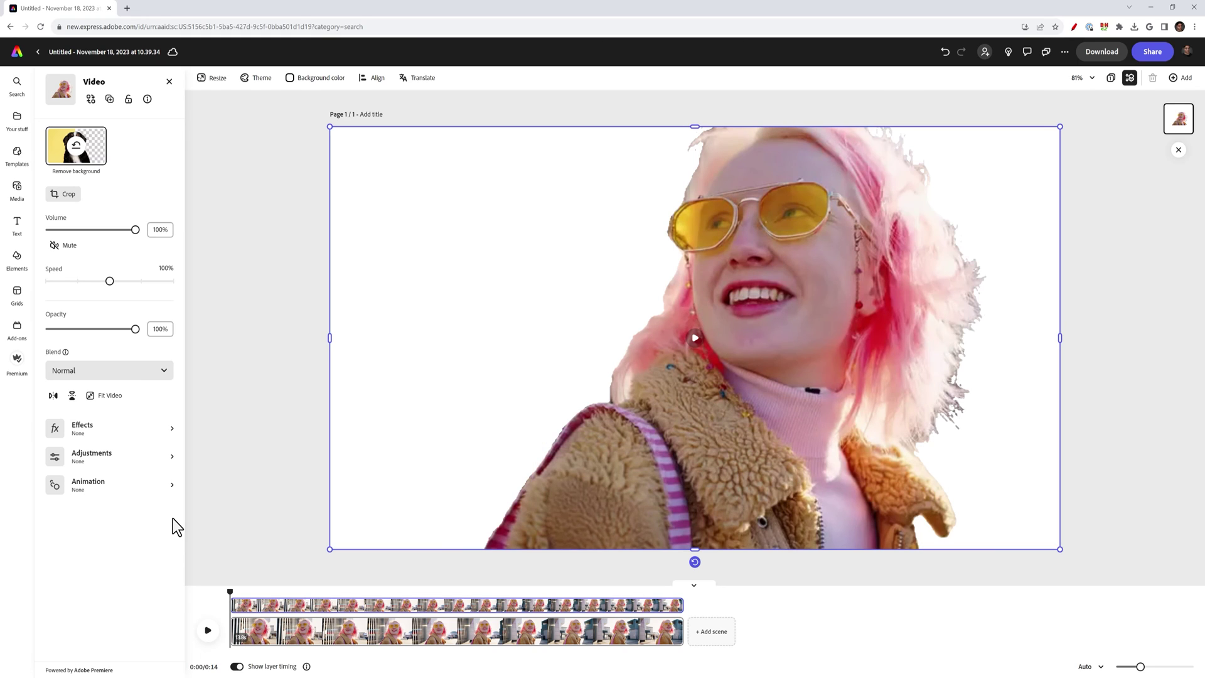
pyautogui.click(208, 630)
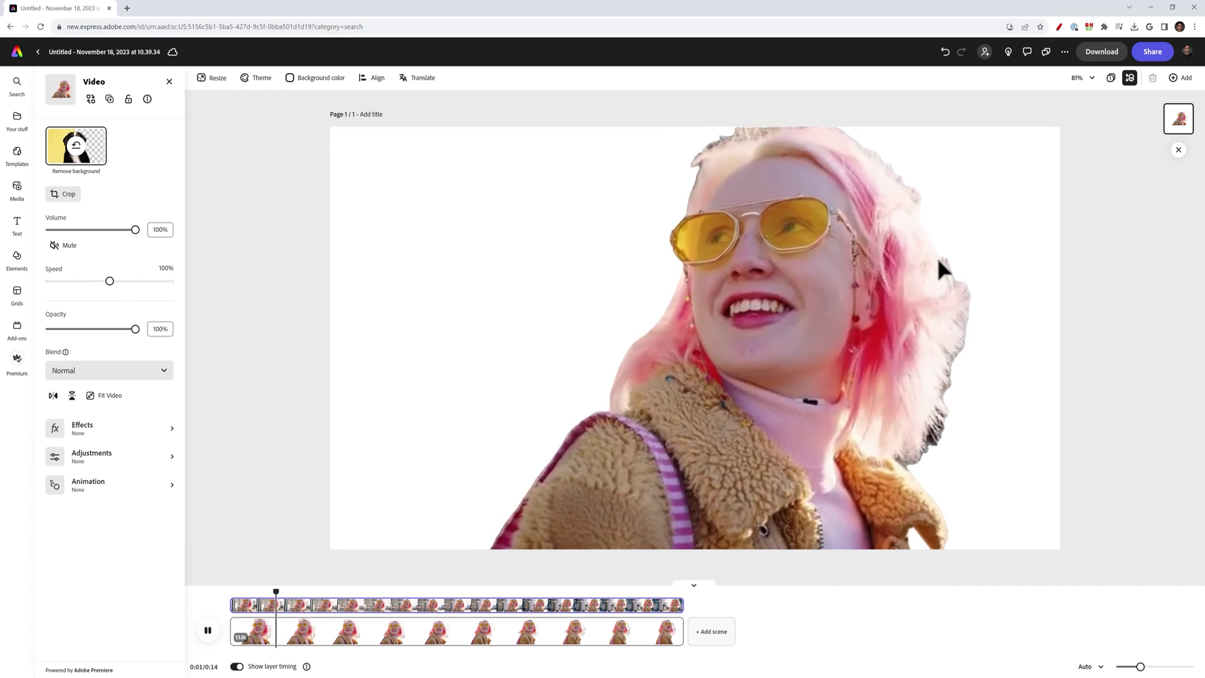